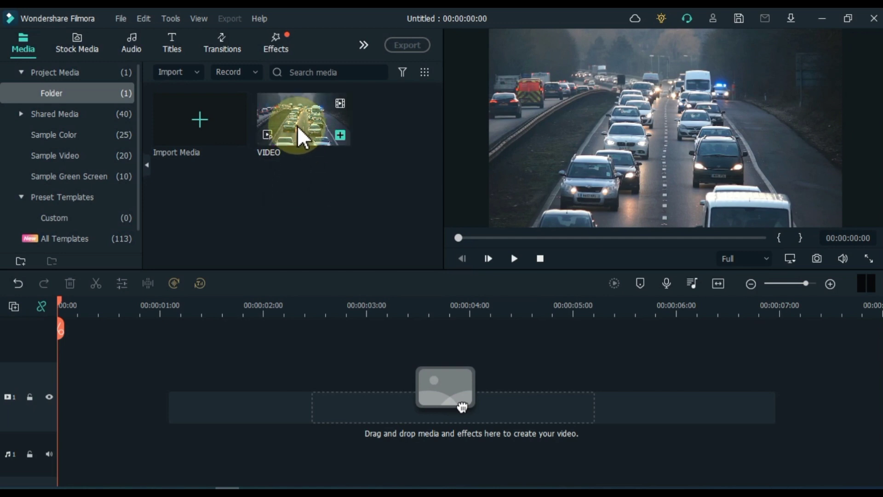
- Add the traffic clip to the timeline, matching the project to 3840x2160 30fps, and zoom to fit
{"action": "mouse_move", "coordinate": [299, 134]}
{"action": "left_mouse_down"}
{"action": "mouse_move", "coordinate": [138, 354]}
{"action": "mouse_move", "coordinate": [66, 394]}
{"action": "left_mouse_up"}
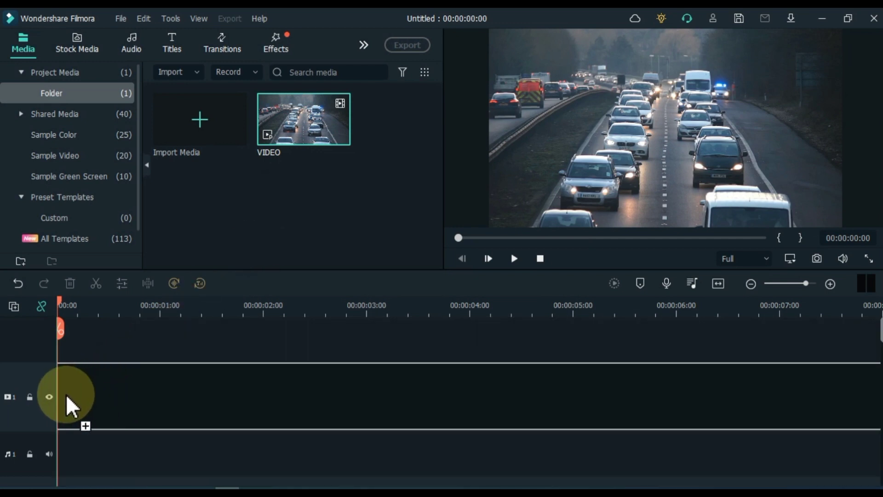
{"action": "left_click", "coordinate": [330, 282]}
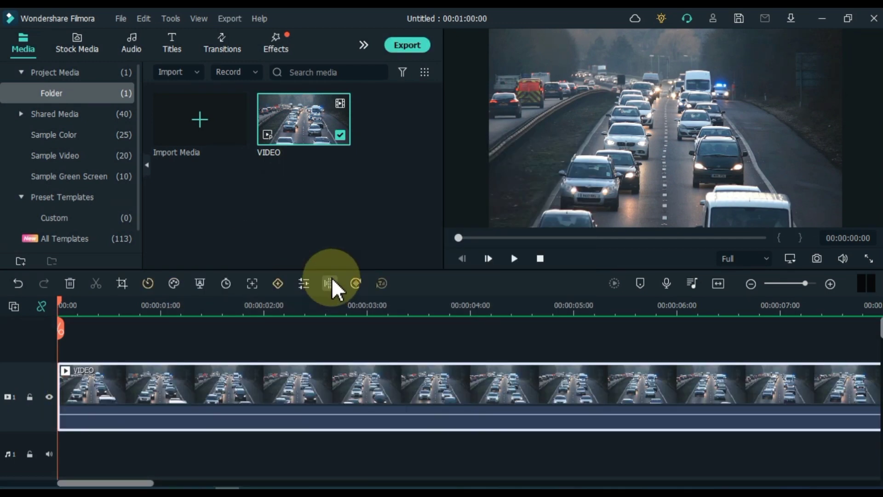
{"action": "left_click", "coordinate": [719, 284]}
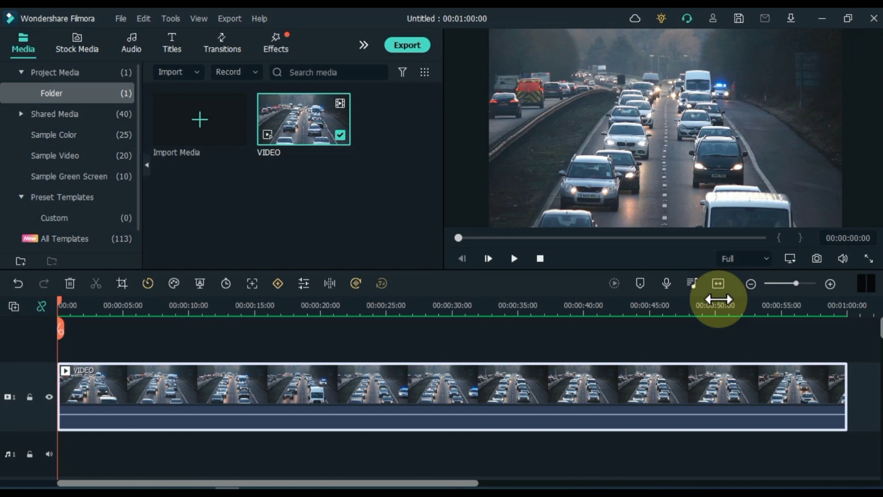
- Copy the clip onto a new video track 2 and park the playhead near 8 seconds
{"action": "right_click", "coordinate": [172, 414]}
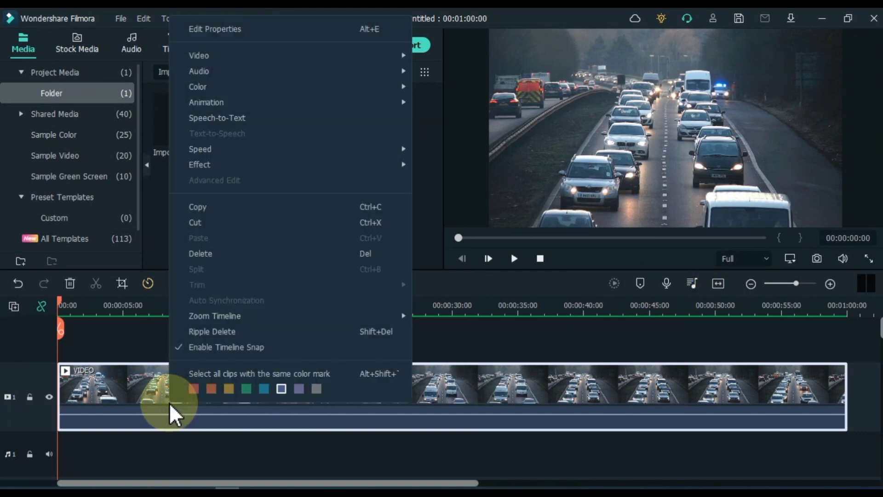
{"action": "left_click", "coordinate": [197, 208]}
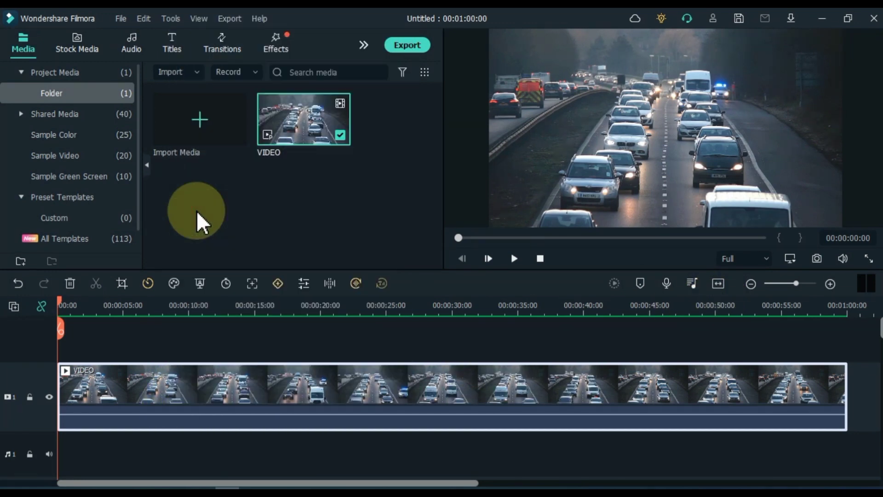
{"action": "left_click", "coordinate": [13, 306]}
{"action": "left_click", "coordinate": [56, 329]}
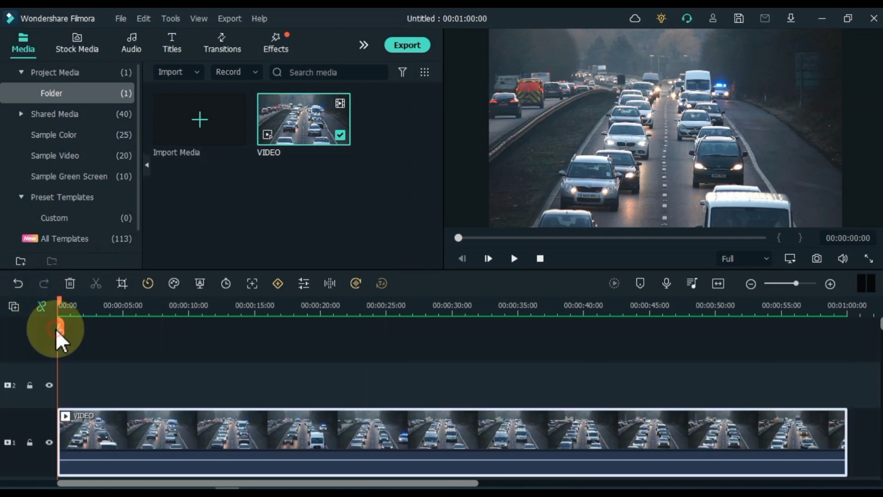
{"action": "left_click", "coordinate": [47, 386]}
{"action": "right_click", "coordinate": [75, 392]}
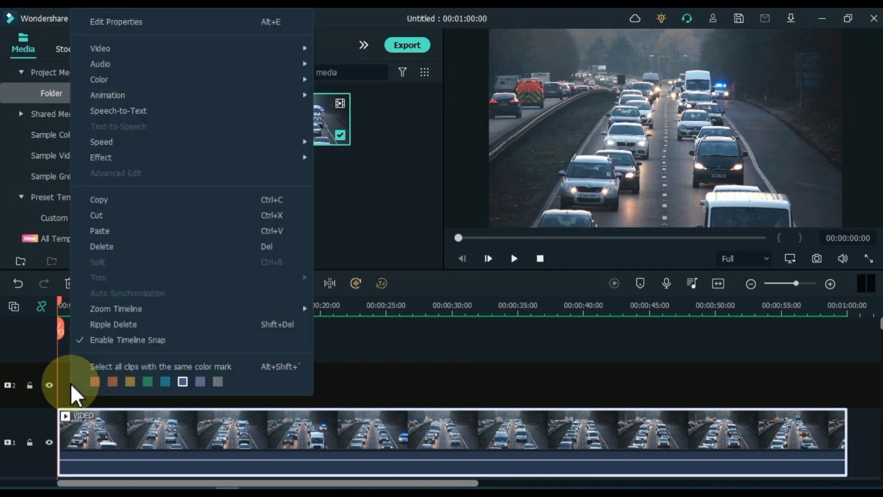
{"action": "left_click", "coordinate": [109, 231]}
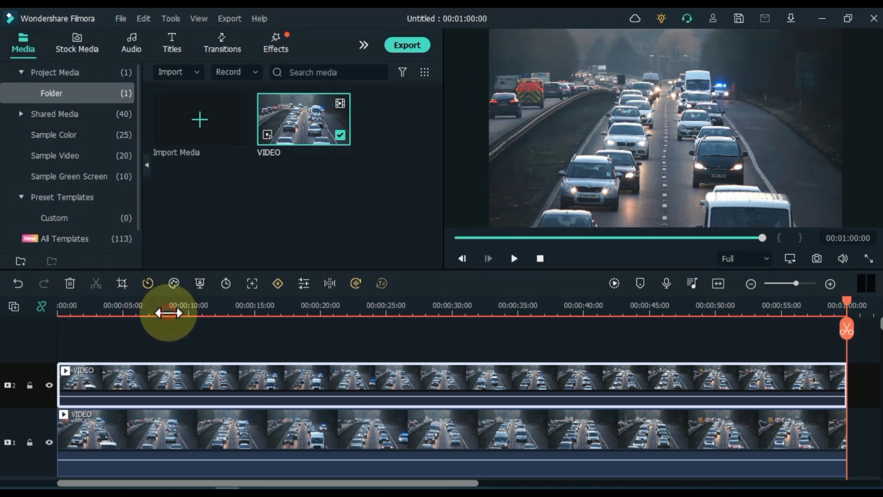
{"action": "left_click", "coordinate": [168, 312]}
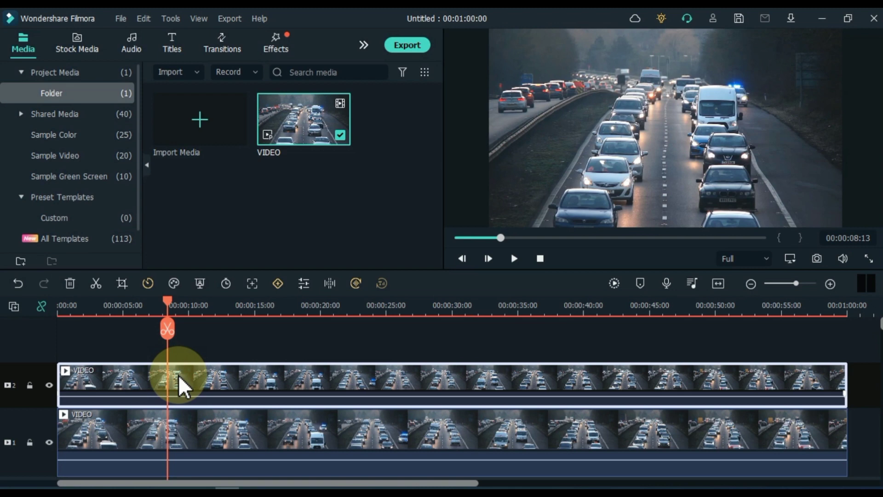
- Crop the track 2 clip with a Custom ratio to its left half, 1928 x 2160
{"action": "left_click", "coordinate": [123, 284]}
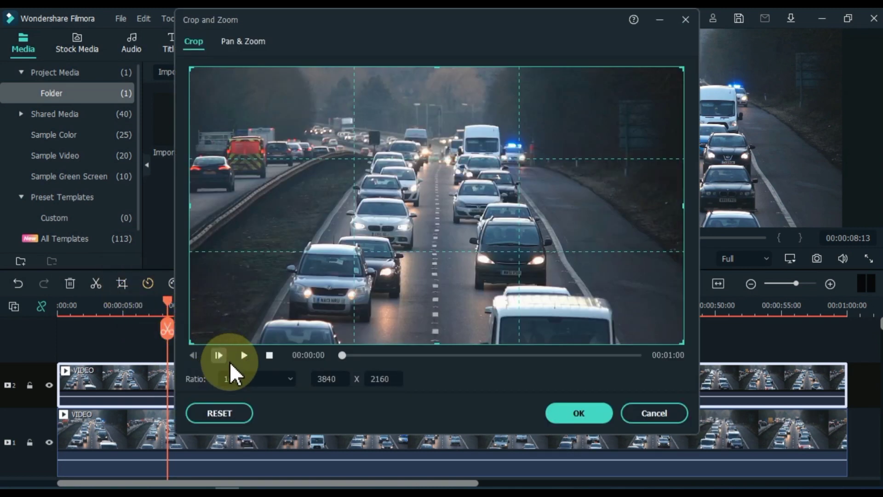
{"action": "left_click", "coordinate": [244, 376]}
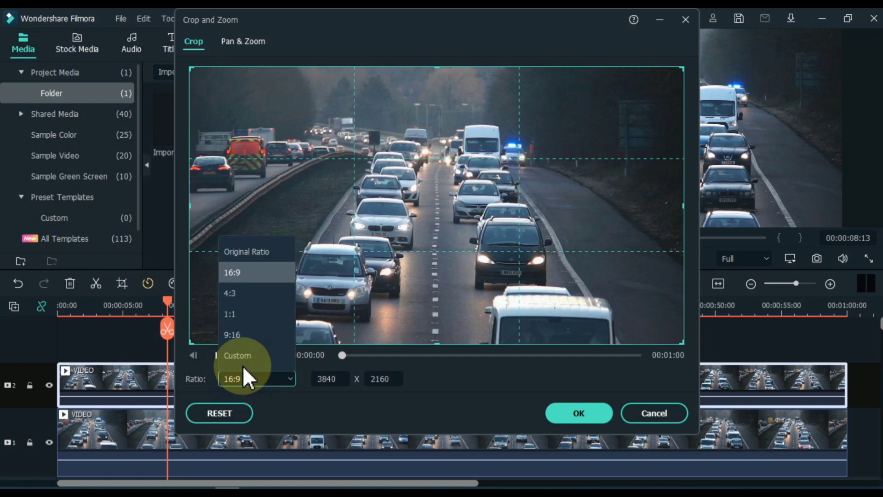
{"action": "left_click", "coordinate": [240, 354]}
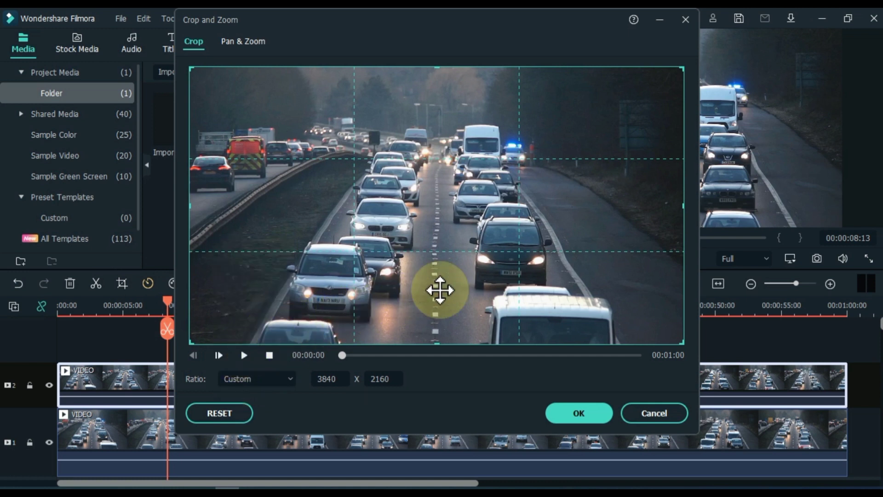
{"action": "left_click_drag", "start_coordinate": [682, 206], "coordinate": [439, 237]}
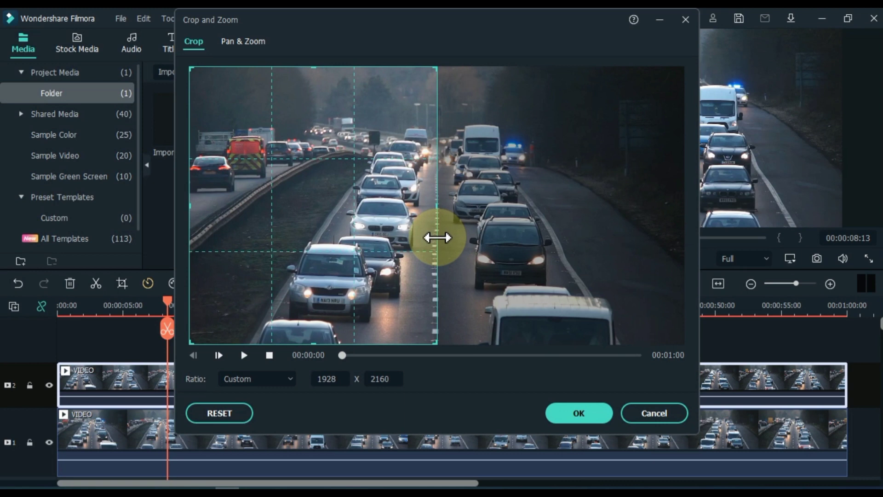
{"action": "left_click", "coordinate": [562, 408]}
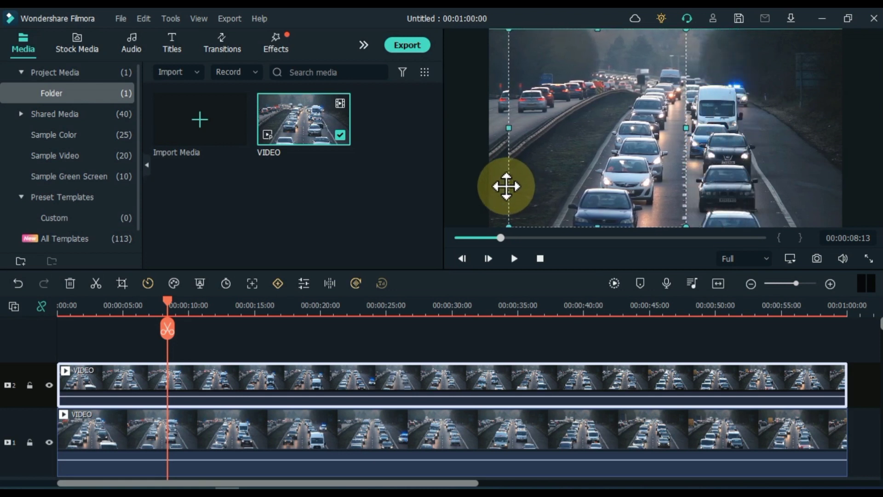
- Move the cropped clip to the frame's left edge and play the stacked clips from the start
{"action": "left_click_drag", "start_coordinate": [579, 185], "coordinate": [496, 185]}
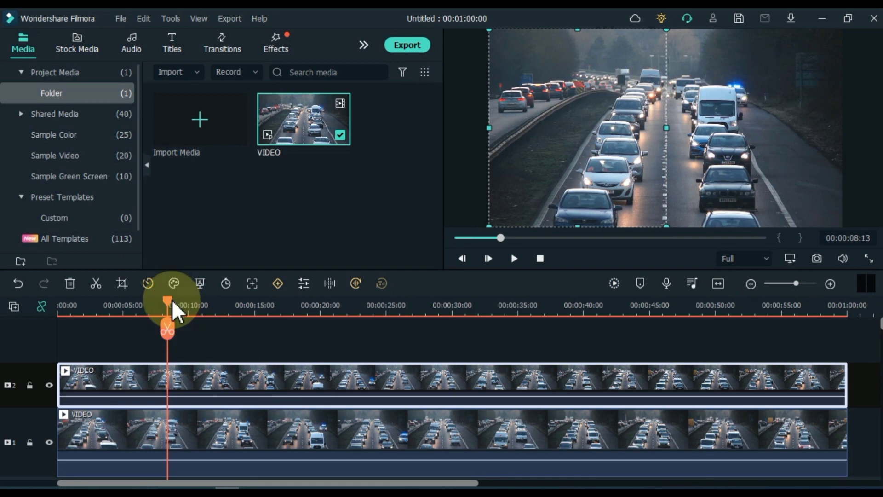
{"action": "left_click_drag", "start_coordinate": [173, 312], "coordinate": [62, 314]}
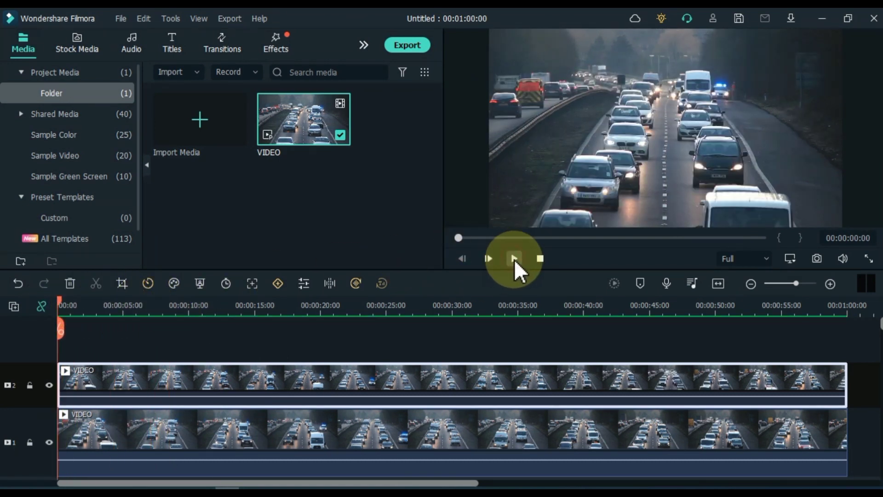
{"action": "left_click", "coordinate": [514, 259]}
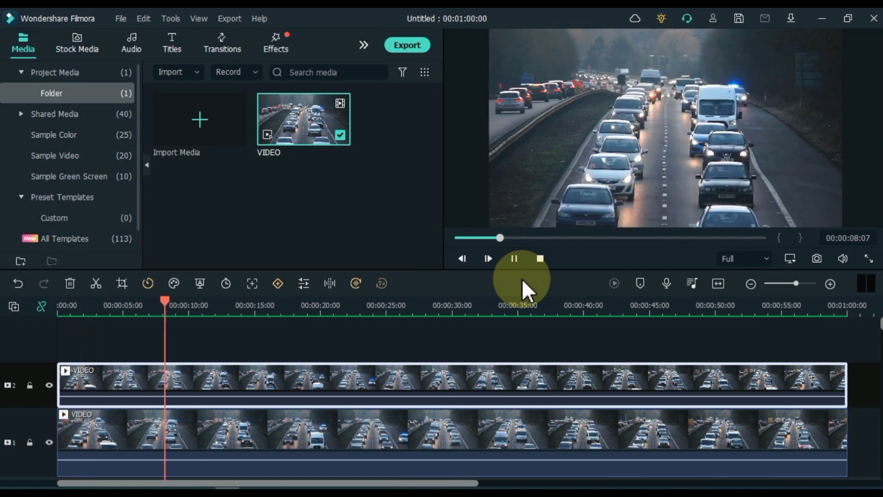
{"action": "left_click", "coordinate": [515, 259]}
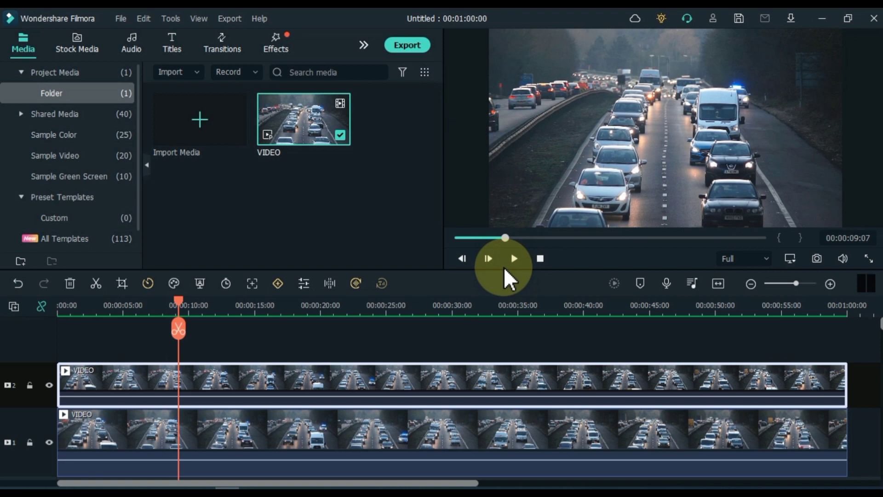
- Set the top clip to Fast 8.00x speed and play the edit from the start
{"action": "left_click", "coordinate": [147, 284]}
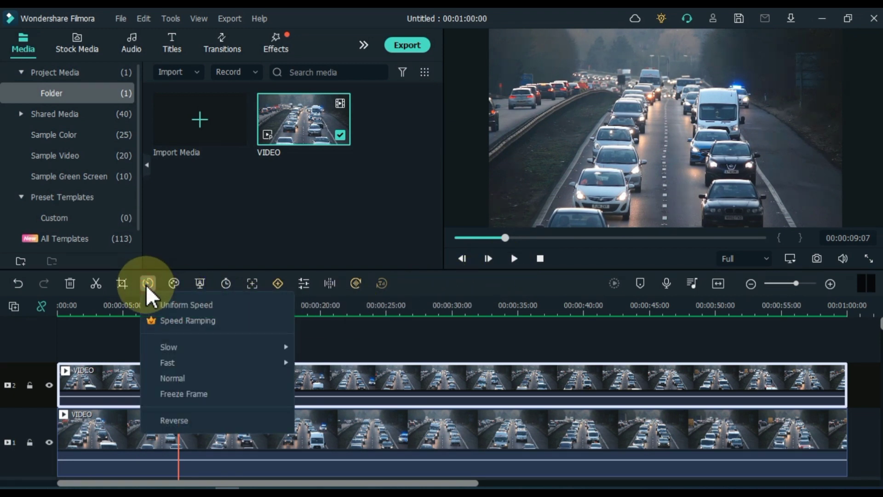
{"action": "mouse_move", "coordinate": [213, 362]}
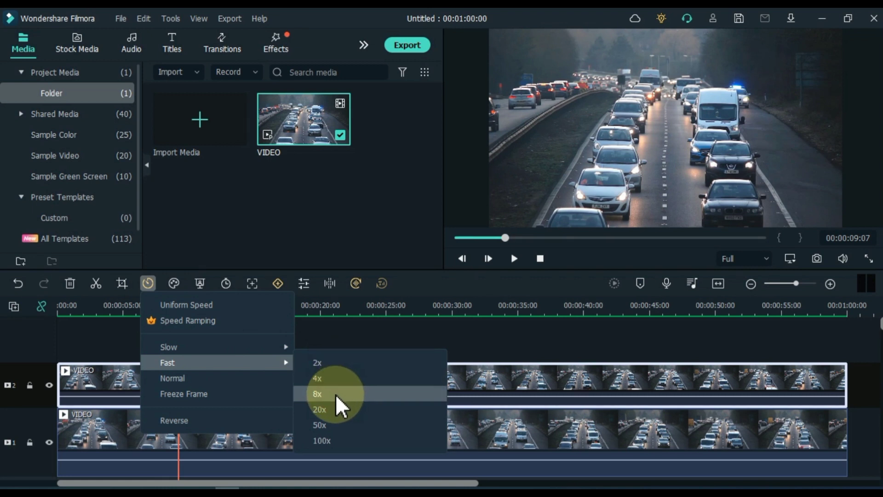
{"action": "left_click", "coordinate": [337, 395]}
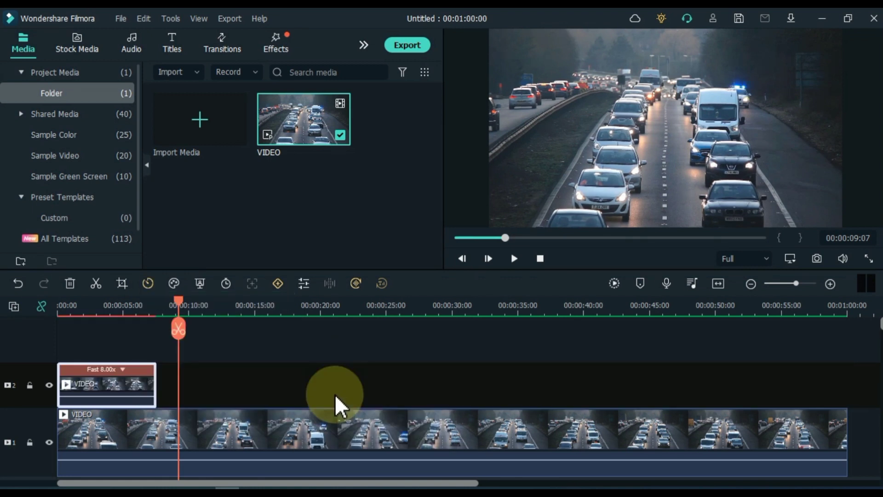
{"action": "left_click_drag", "start_coordinate": [181, 309], "coordinate": [62, 317]}
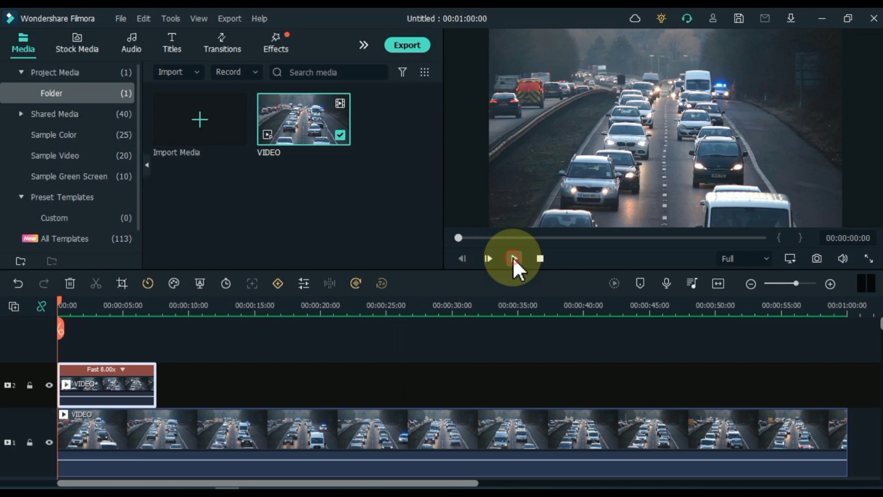
{"action": "left_click", "coordinate": [513, 257]}
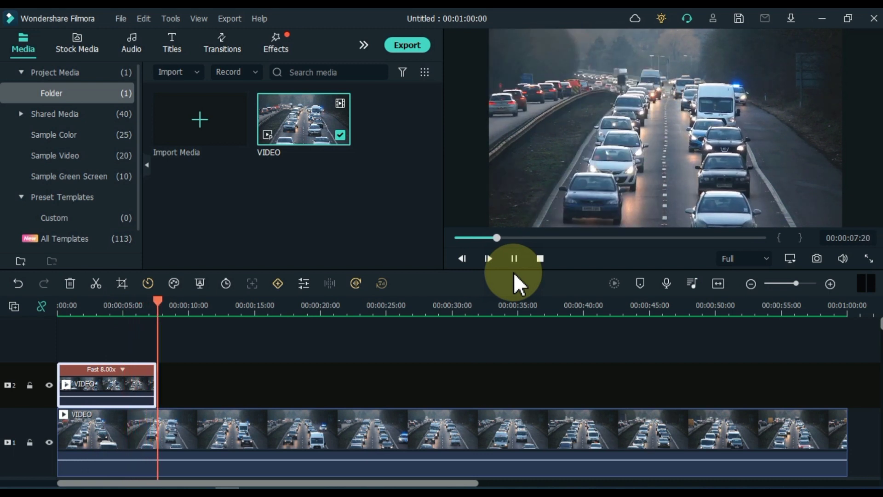
- Trim the track 1 clip to end with the 8x clip and replay the 00:00:07:15 edit
{"action": "key", "text": "space"}
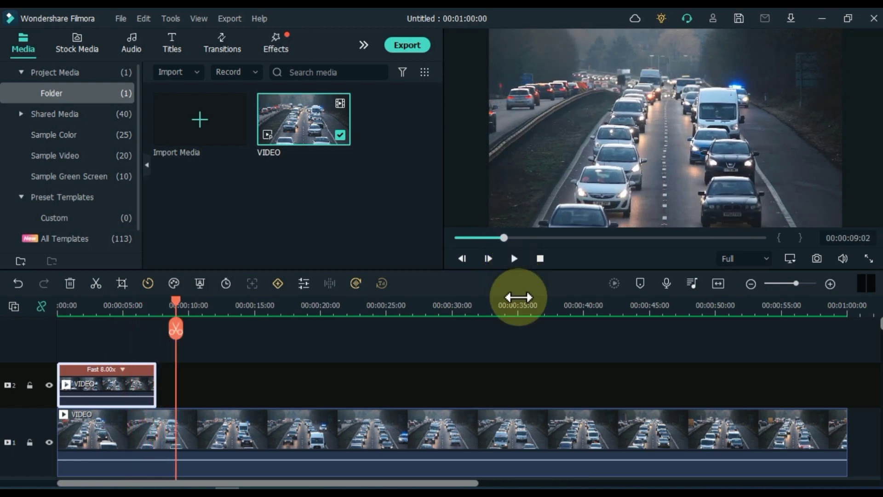
{"action": "left_click", "coordinate": [588, 424]}
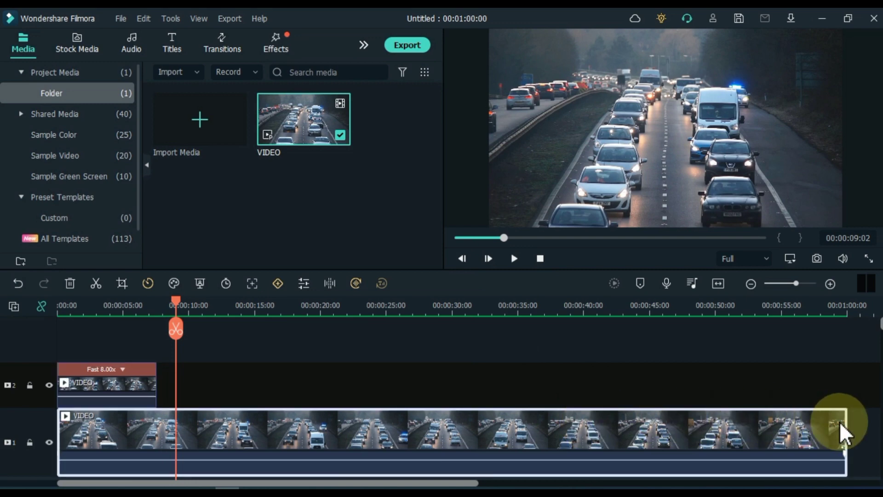
{"action": "left_click_drag", "start_coordinate": [845, 424], "coordinate": [158, 422]}
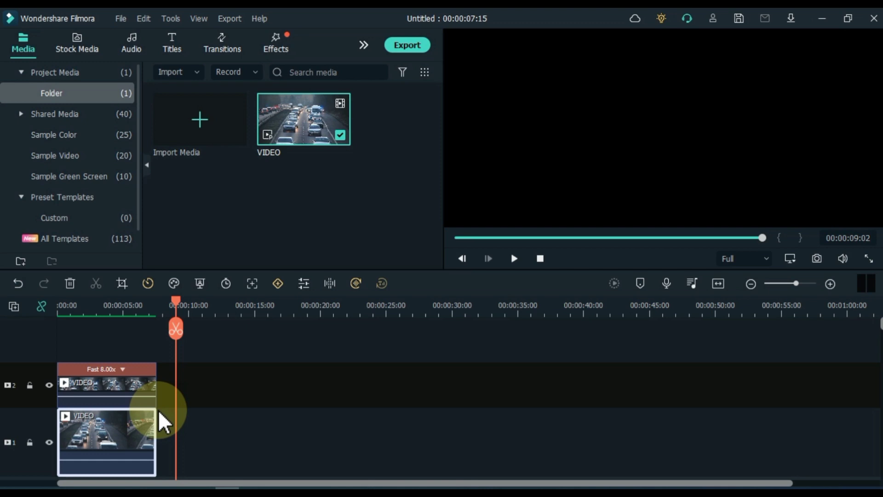
{"action": "left_click_drag", "start_coordinate": [177, 312], "coordinate": [61, 309]}
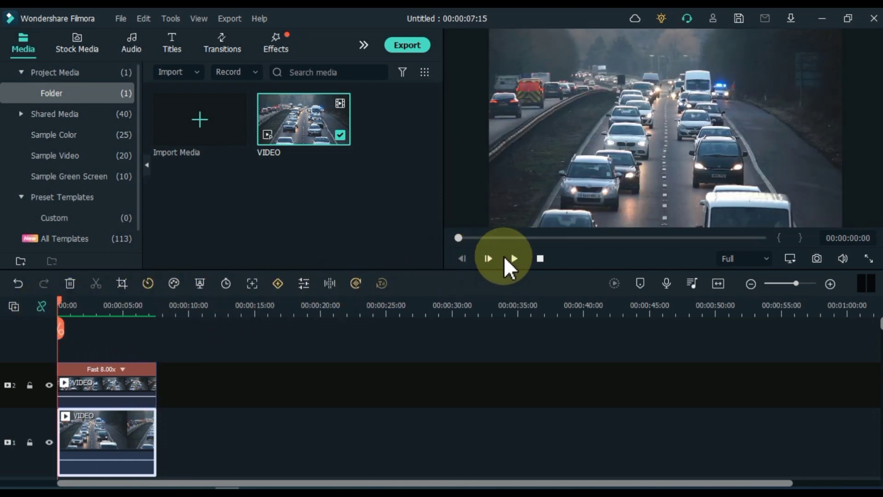
{"action": "left_click", "coordinate": [514, 258]}
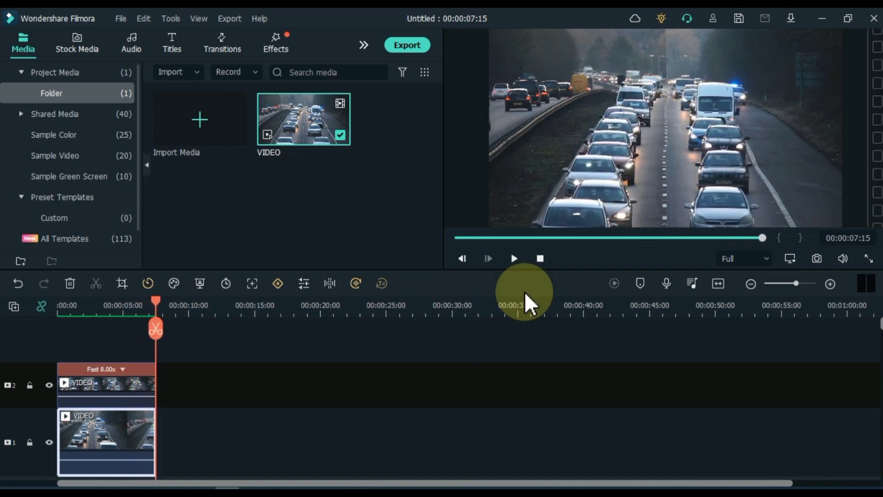
- Return the top clip to Normal speed, then extend the bottom clip and make it Fast 8.00x
{"action": "left_click", "coordinate": [132, 378]}
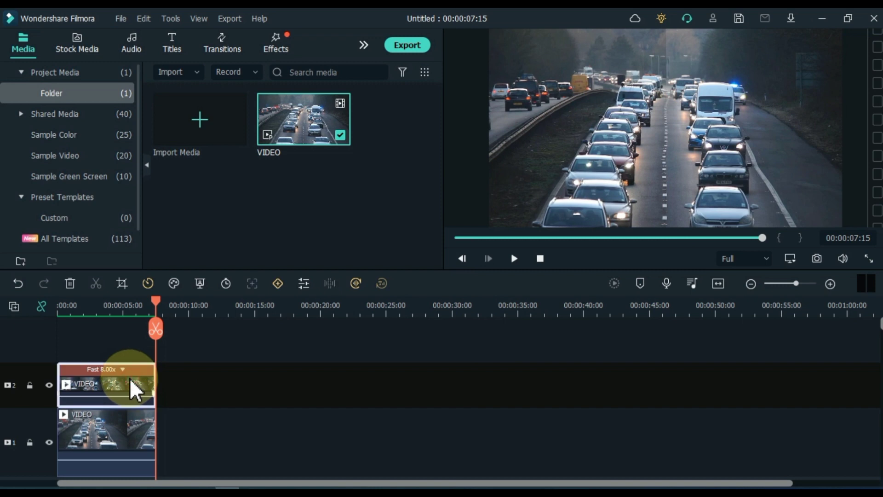
{"action": "left_click", "coordinate": [148, 282]}
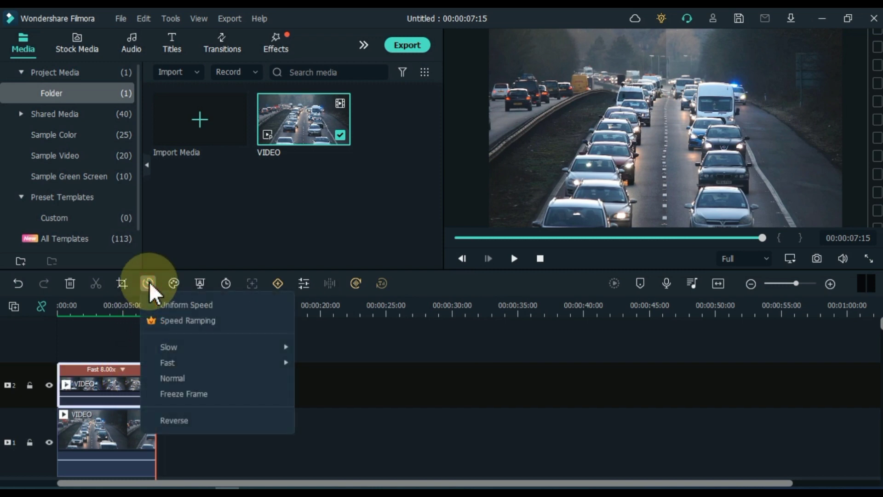
{"action": "left_click", "coordinate": [198, 377]}
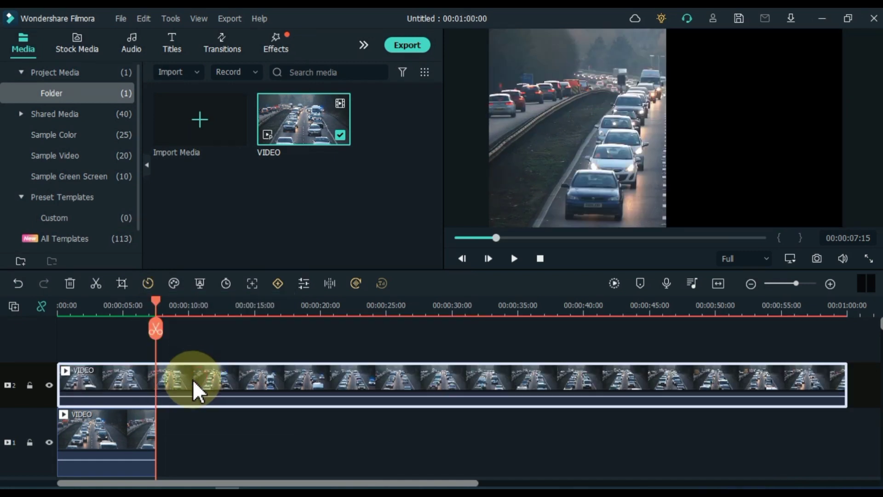
{"action": "left_click", "coordinate": [144, 429]}
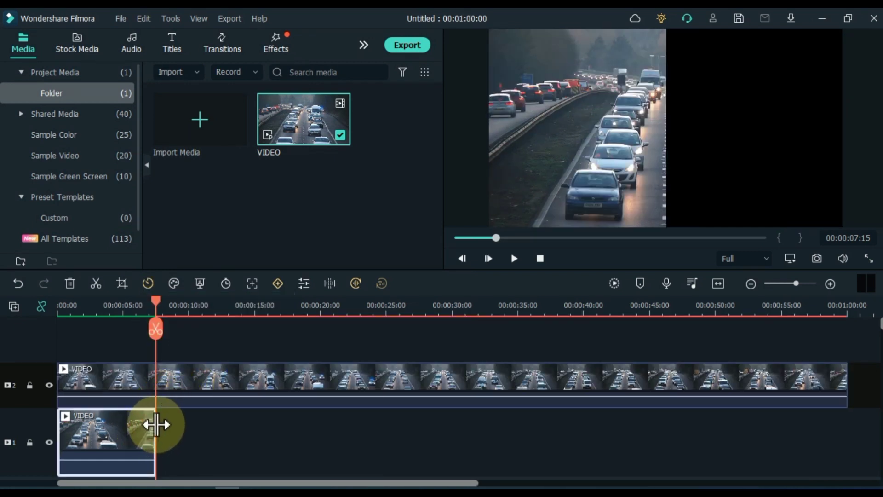
{"action": "left_click_drag", "start_coordinate": [155, 423], "coordinate": [856, 438]}
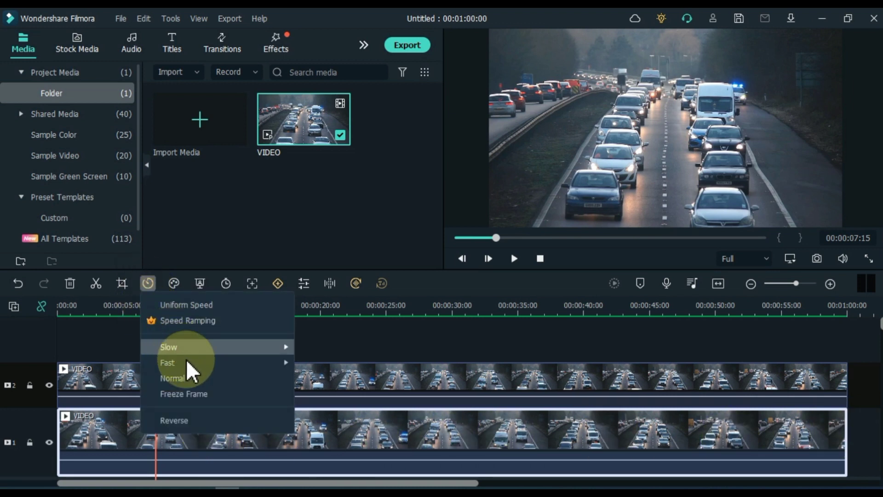
{"action": "mouse_move", "coordinate": [214, 363]}
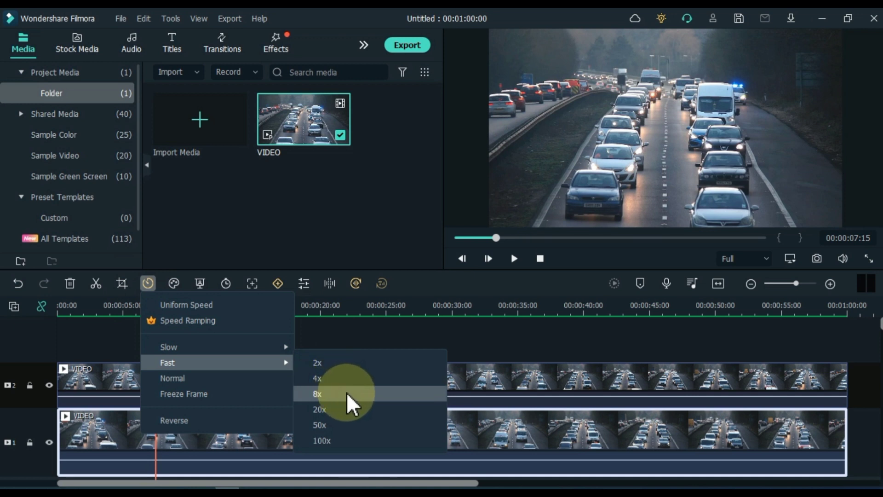
{"action": "left_click", "coordinate": [346, 393]}
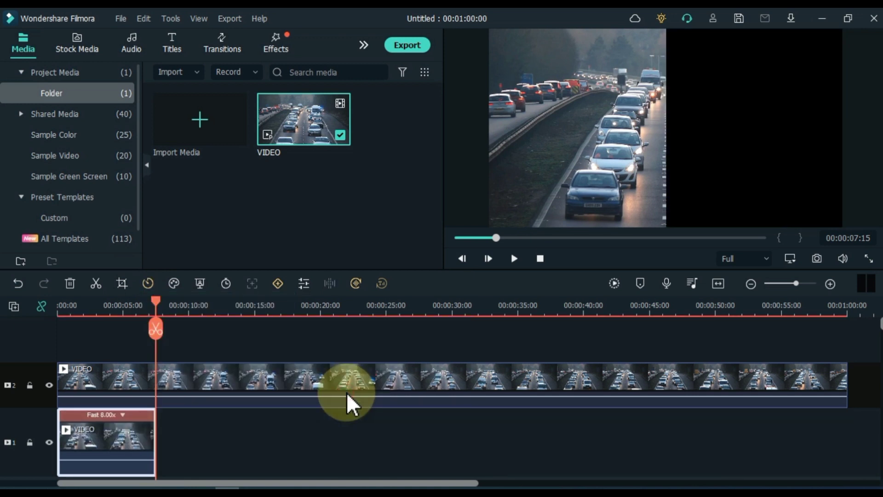
- Split the track 2 clip at the playhead and delete its right part
{"action": "left_click", "coordinate": [197, 395]}
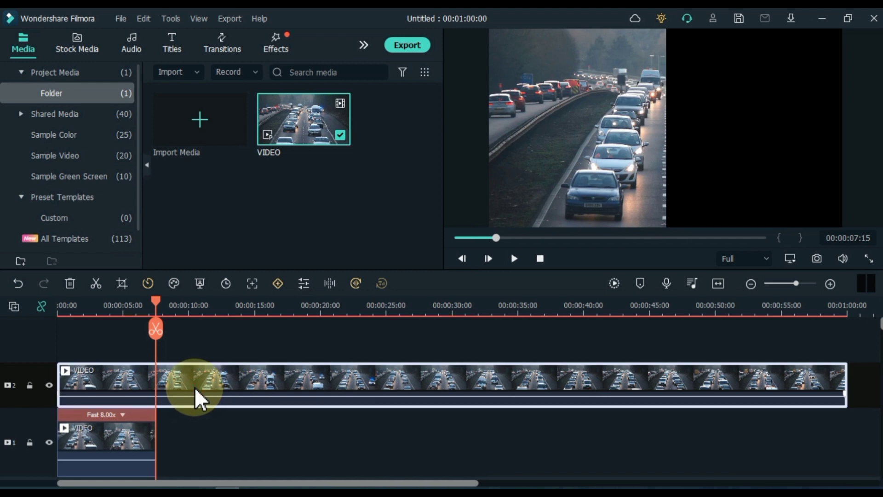
{"action": "left_click", "coordinate": [158, 329]}
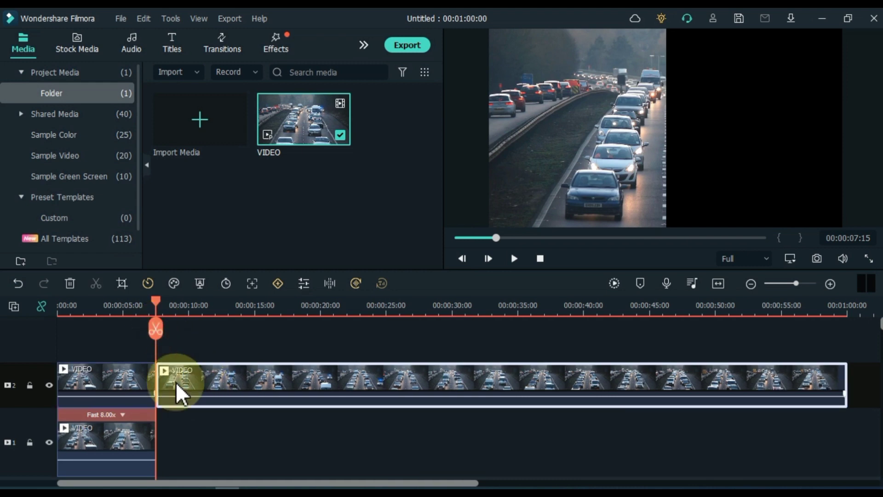
{"action": "right_click", "coordinate": [178, 394]}
{"action": "left_click", "coordinate": [229, 249]}
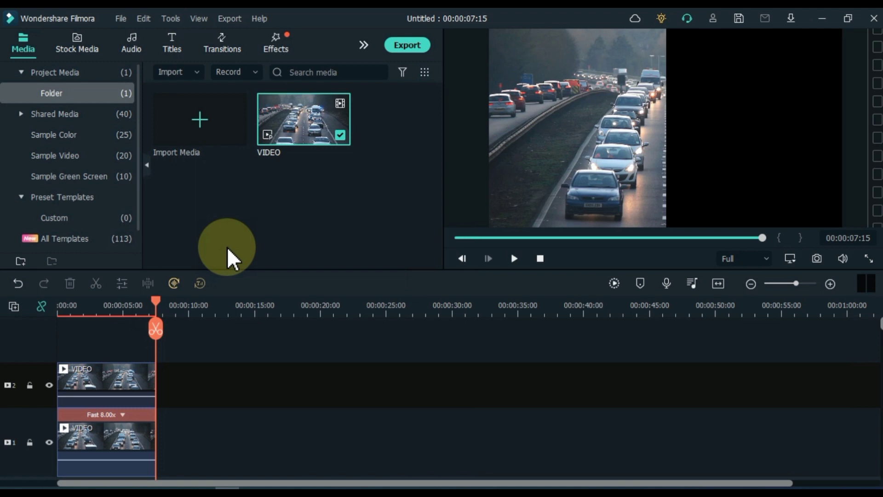
{"action": "left_click", "coordinate": [26, 308]}
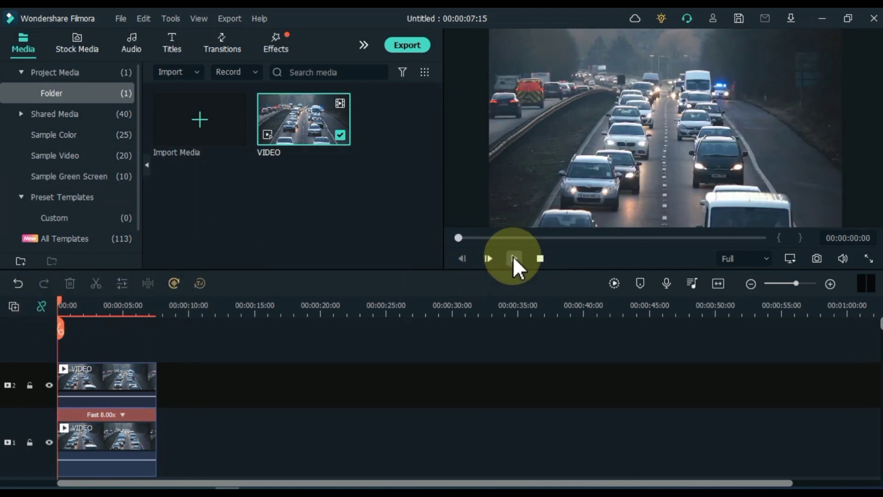
{"action": "left_click", "coordinate": [513, 259]}
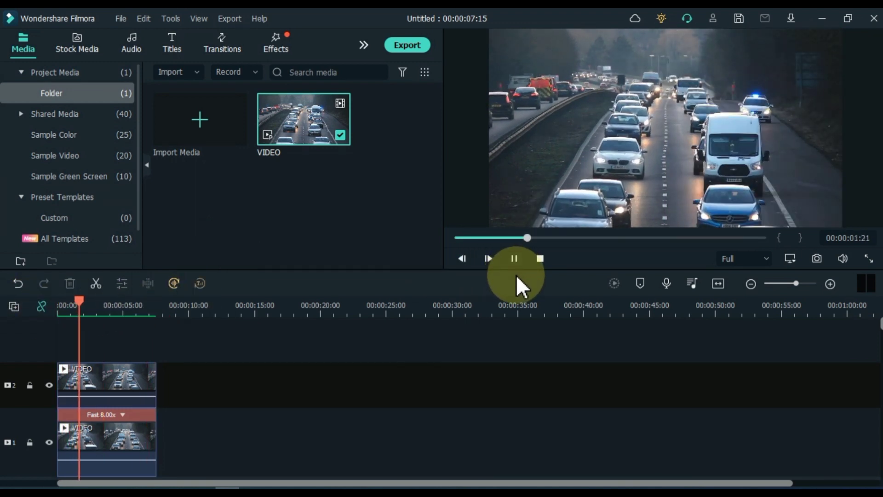